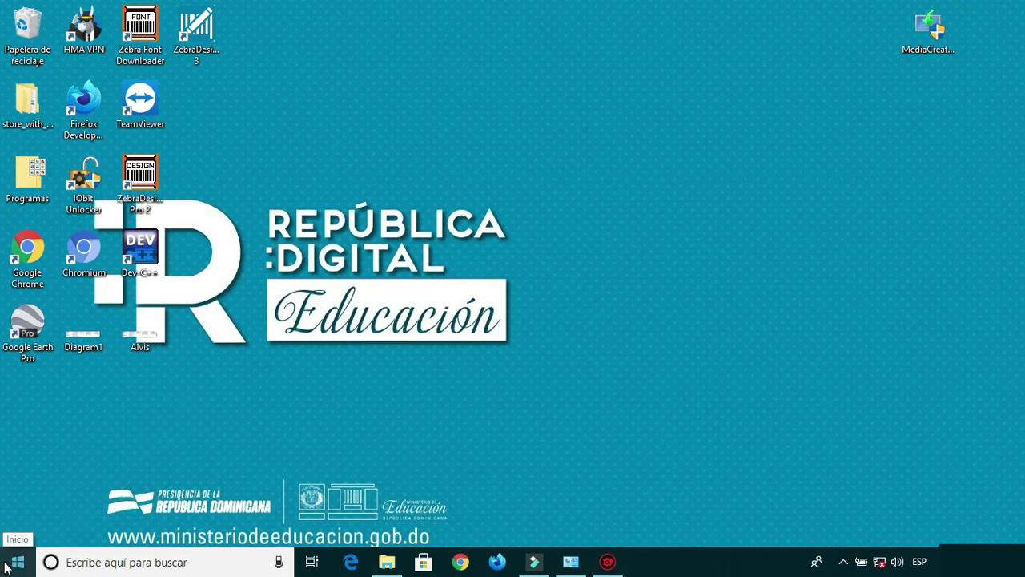
# - Open the Restablecimiento de la red page from the Internet y red status settings in Windows
pyautogui.click(7, 566)
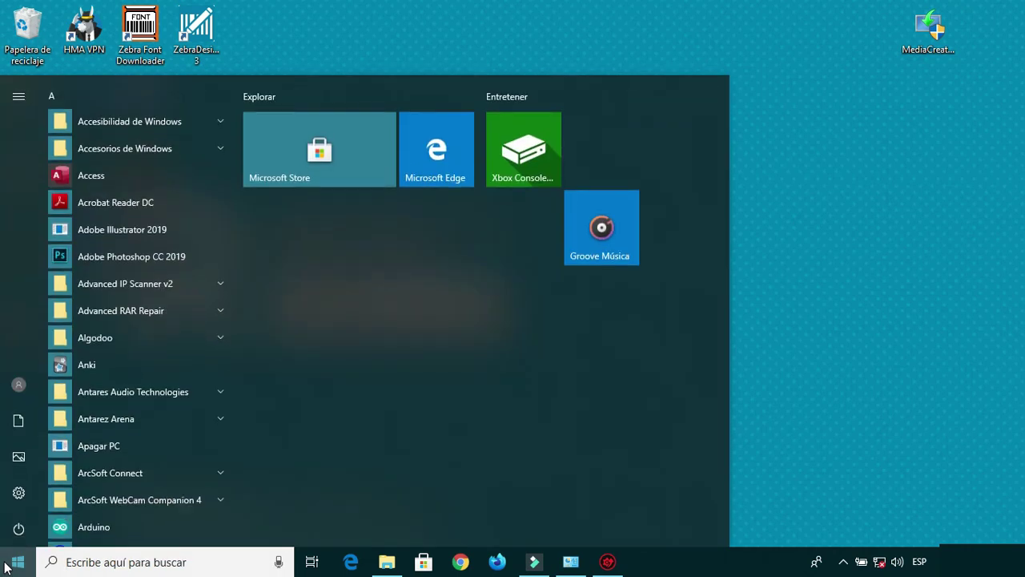
pyautogui.click(18, 493)
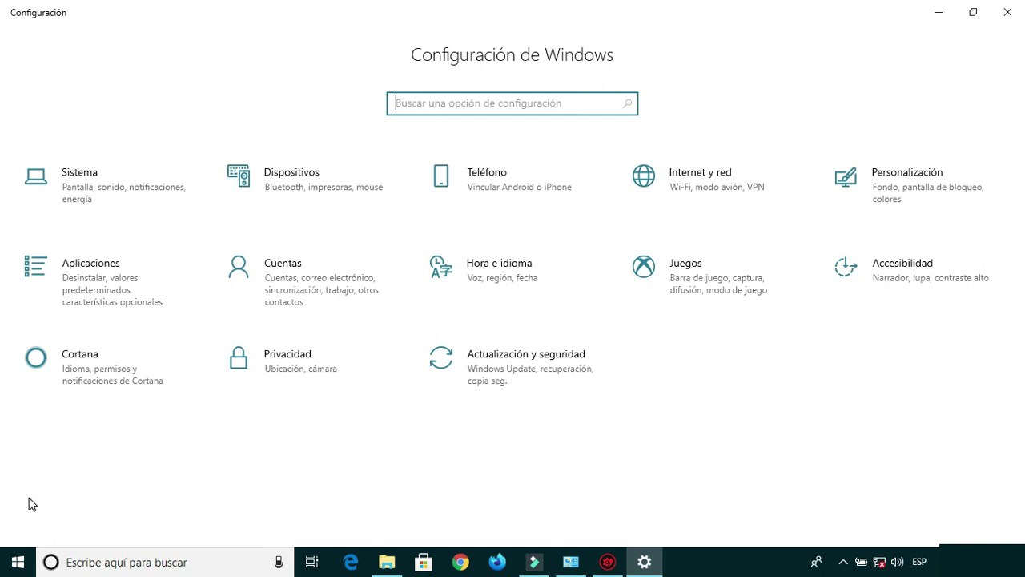
pyautogui.click(652, 191)
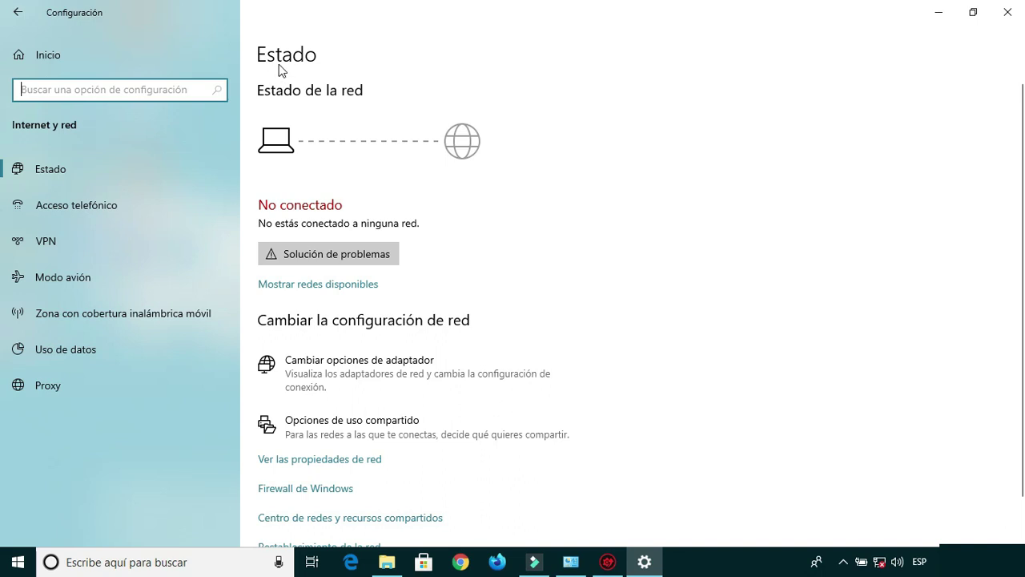
pyautogui.click(109, 163)
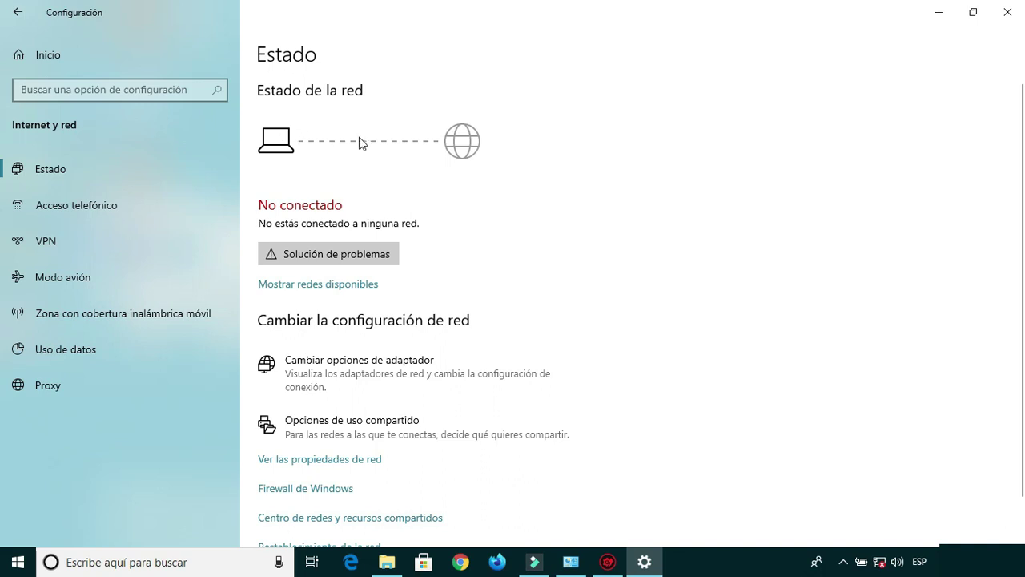
pyautogui.scroll(-1, 361, 143)
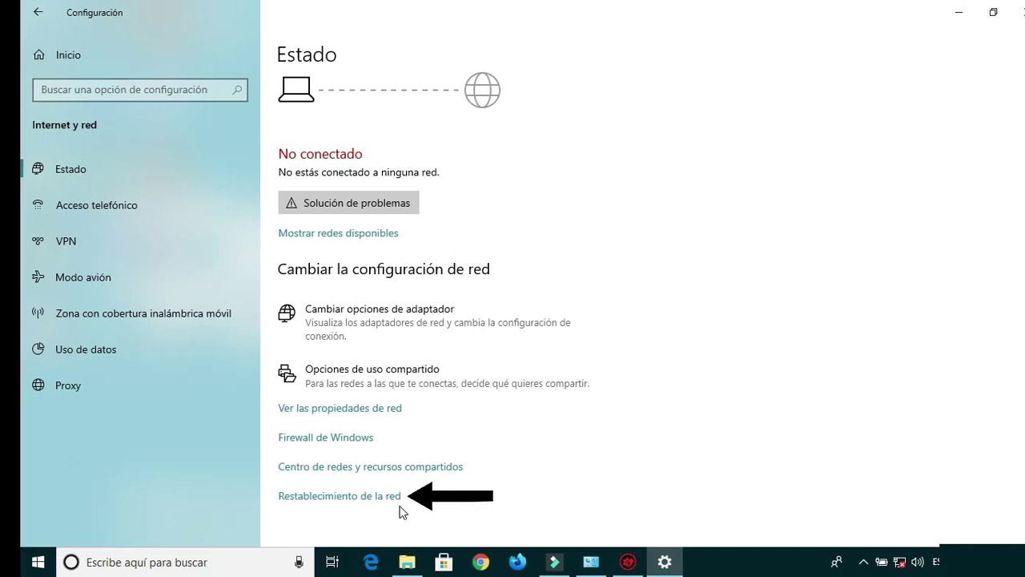
pyautogui.click(392, 499)
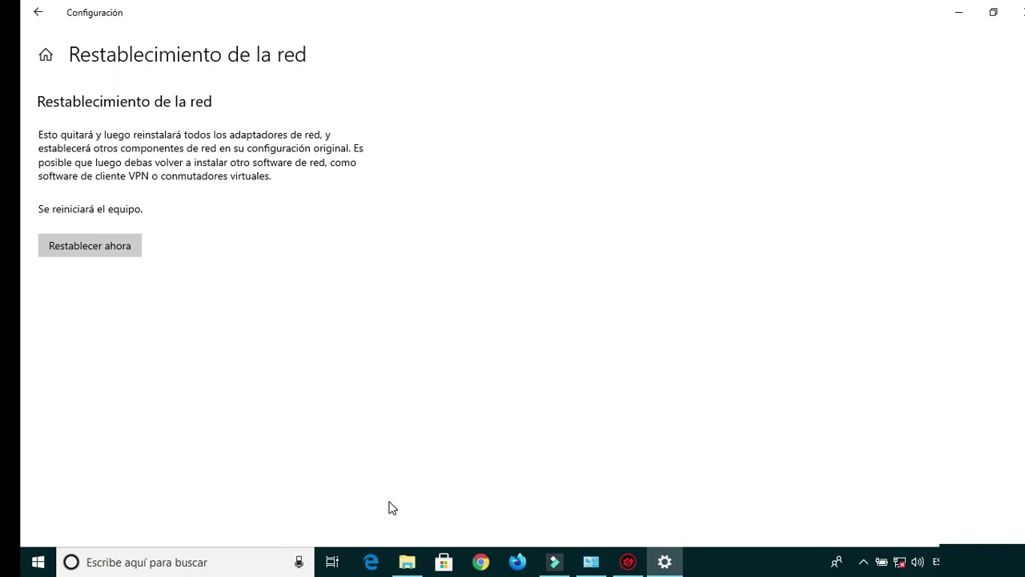
# - Request the network reset, decline its confirmation and minimize the settings window
pyautogui.click(102, 258)
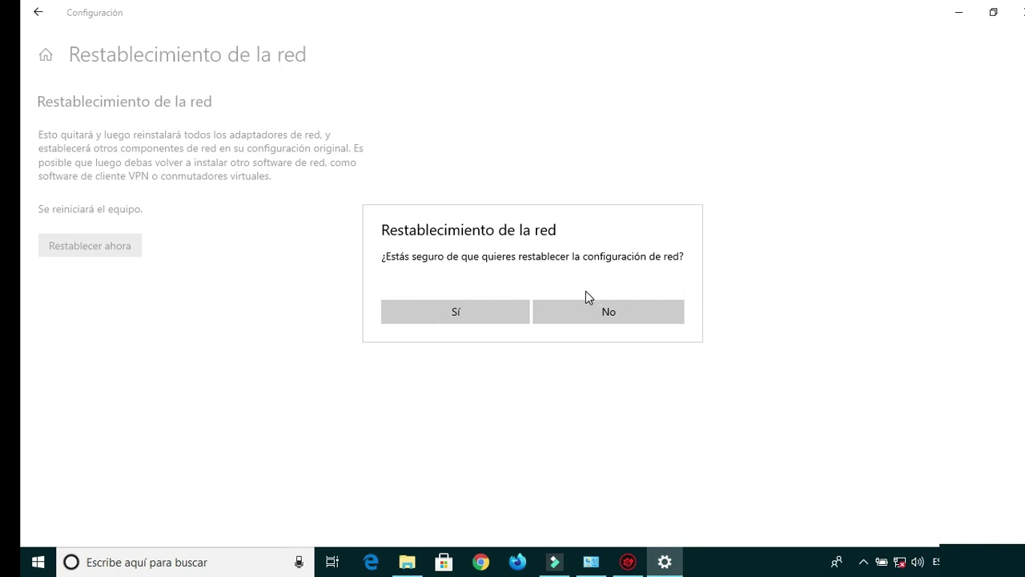
pyautogui.click(597, 320)
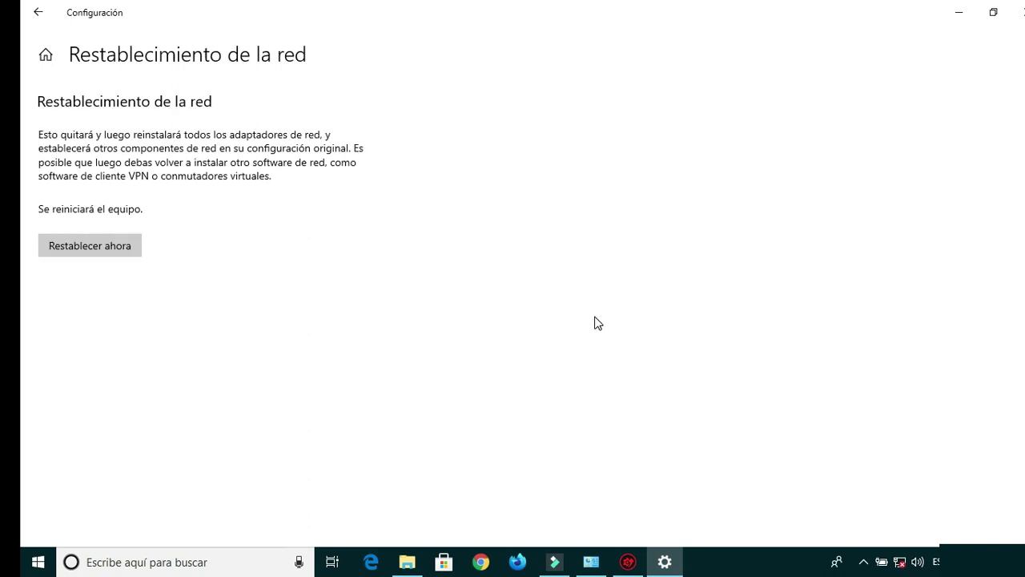
pyautogui.click(959, 12)
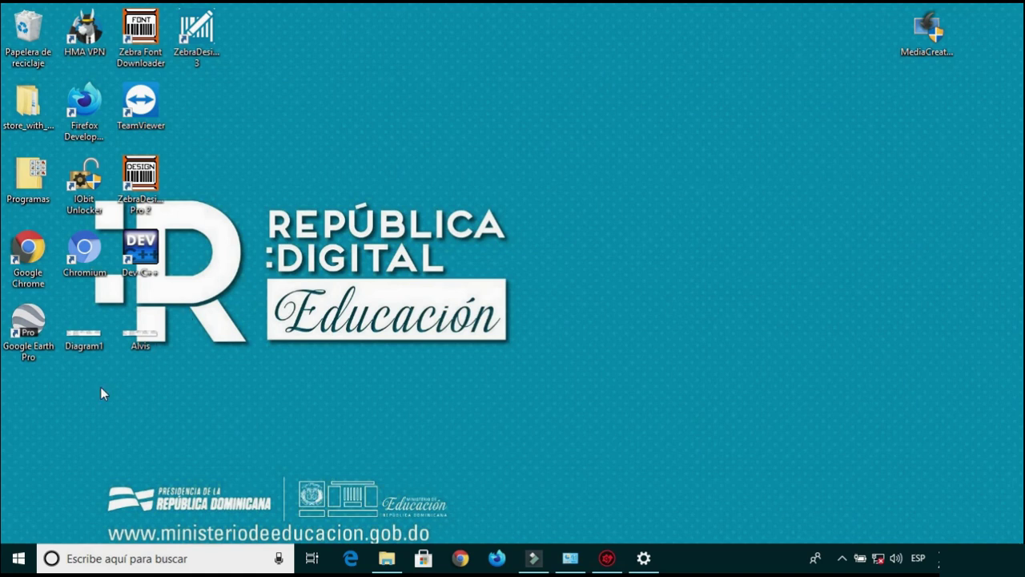
# - Find Panel de control by searching for "panel" and open its Sistema page under Sistema y seguridad
pyautogui.click(30, 561)
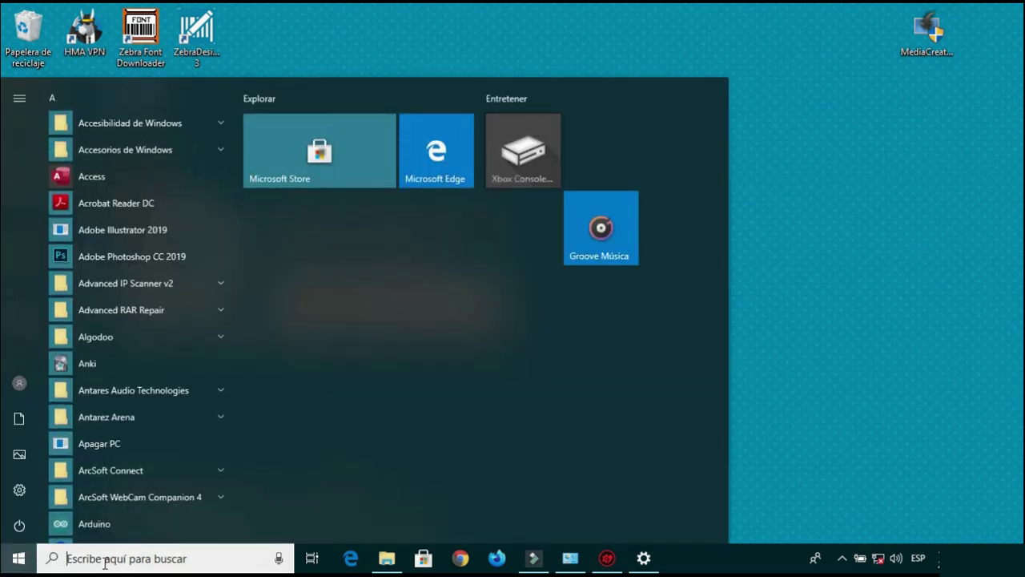
pyautogui.write('panel')
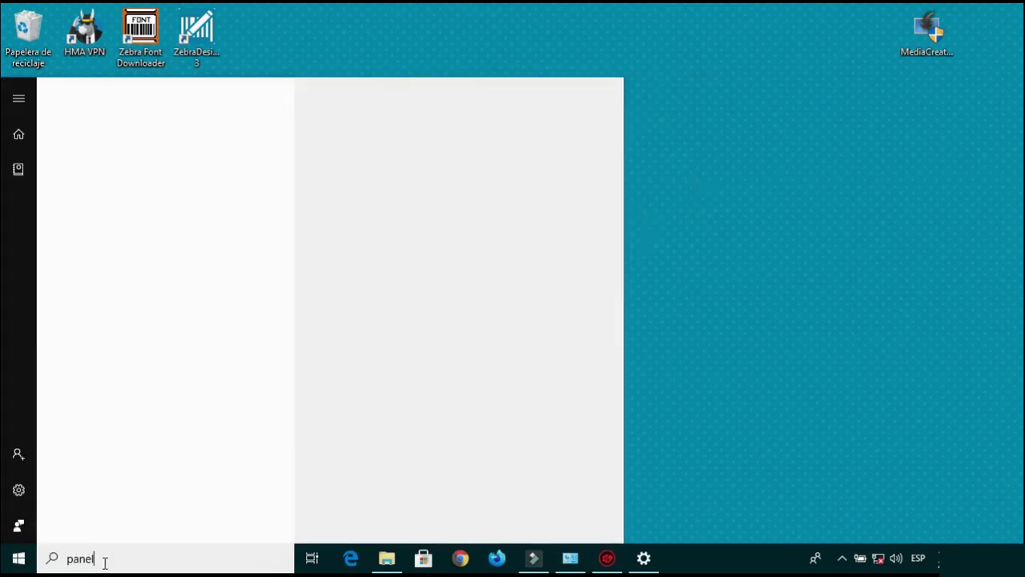
pyautogui.click(196, 172)
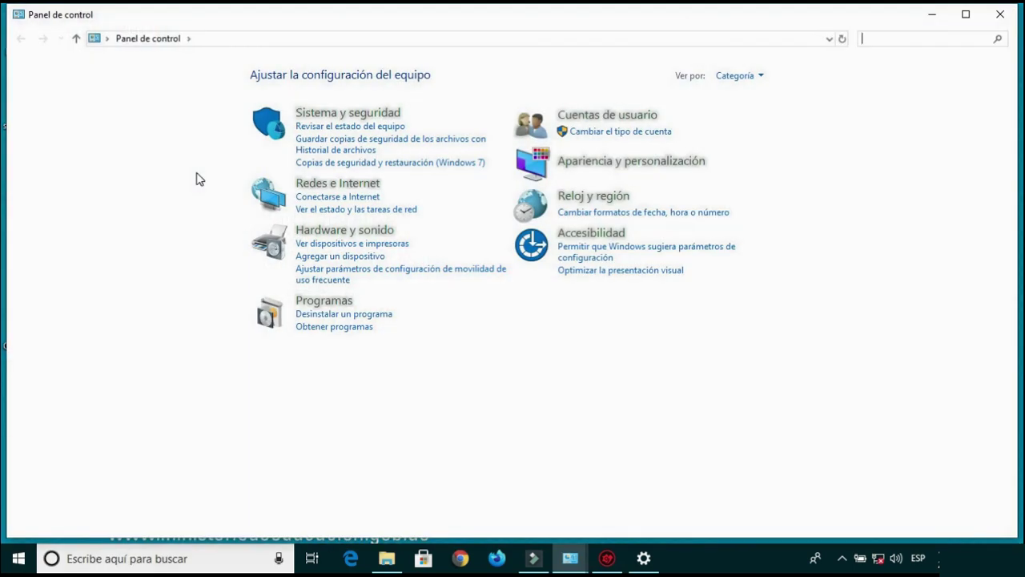
pyautogui.click(344, 116)
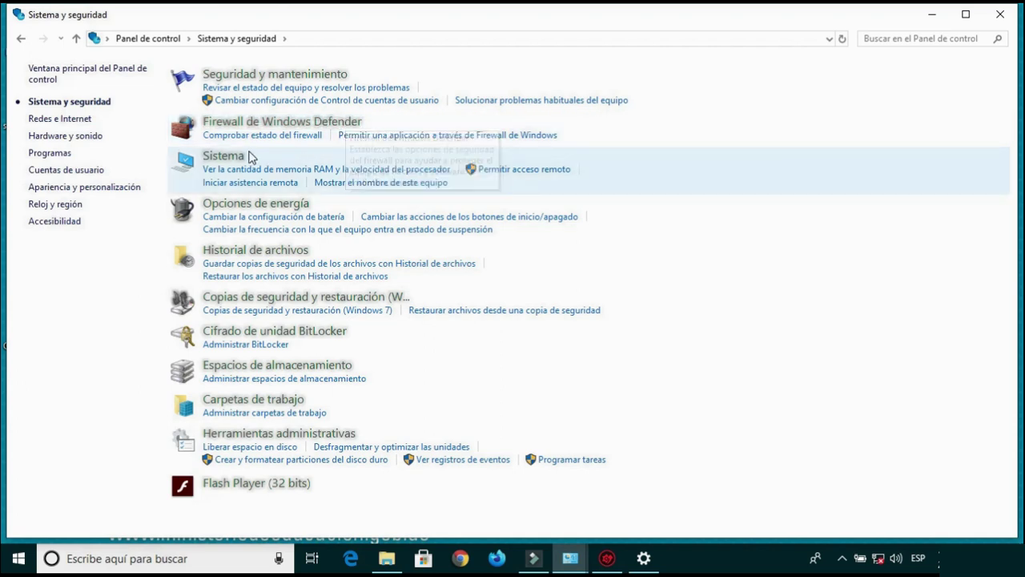
pyautogui.click(242, 157)
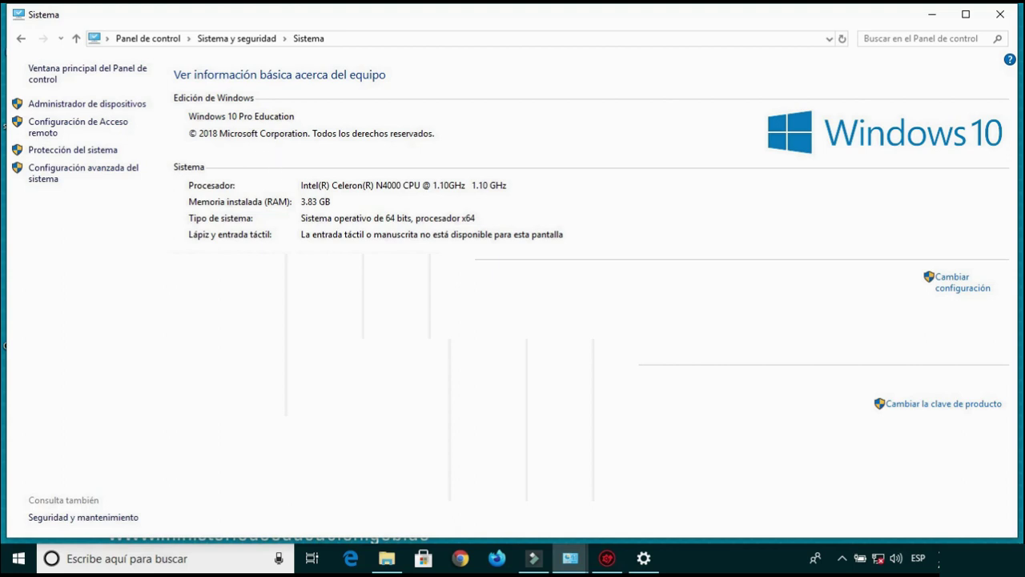
# - Switch to File Explorer and open the computer's properties from Este equipo
pyautogui.click(387, 558)
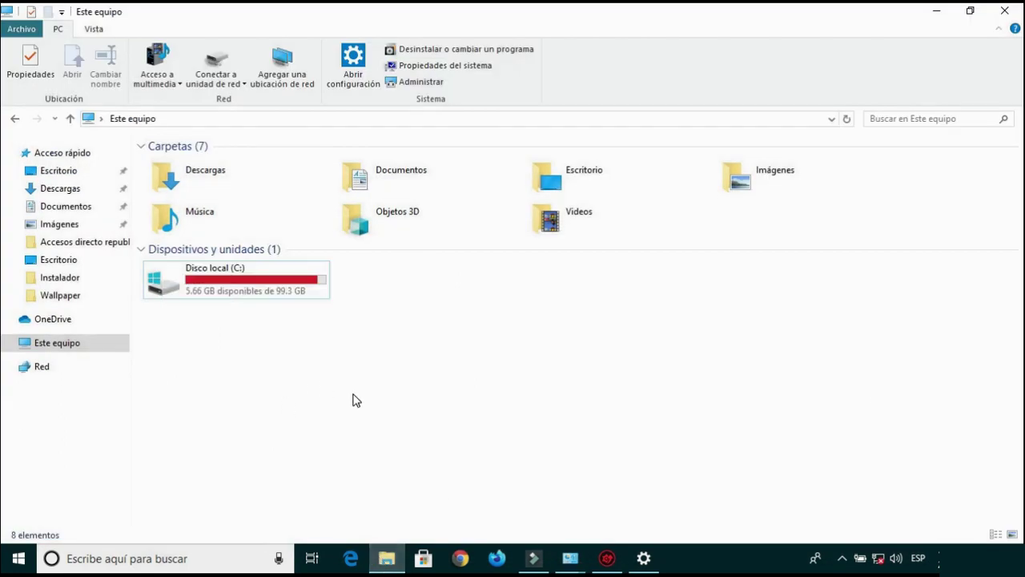
pyautogui.rightClick(305, 363)
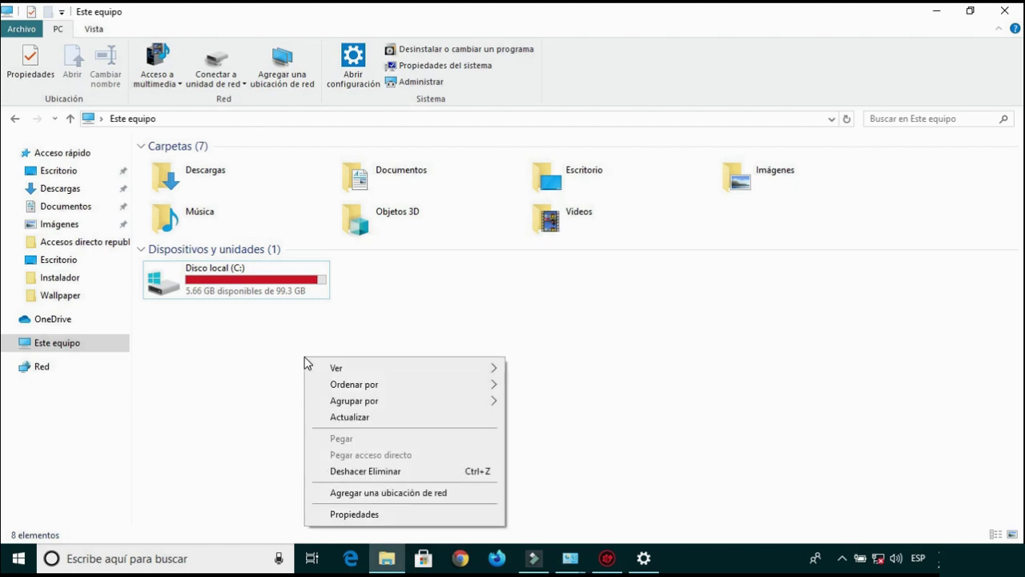
pyautogui.moveTo(320, 369)
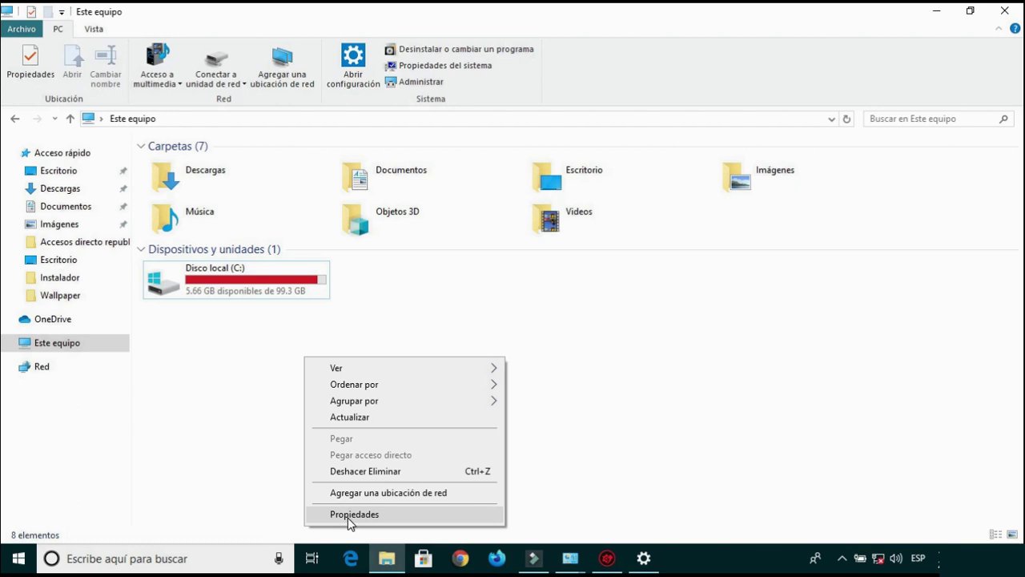
pyautogui.click(347, 517)
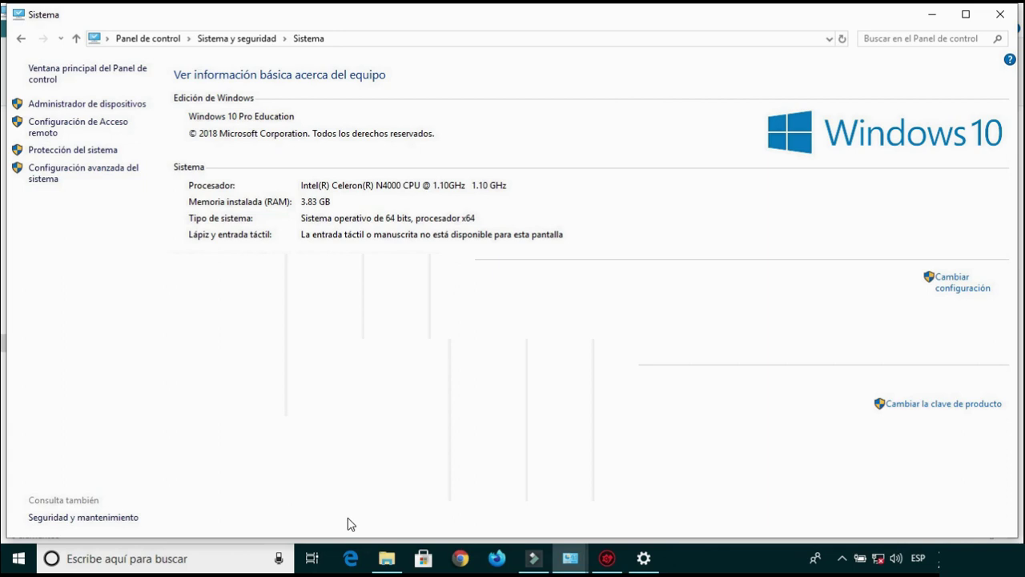
# - Open the Administrador de dispositivos and show the devices under Adaptadores de red
pyautogui.click(119, 107)
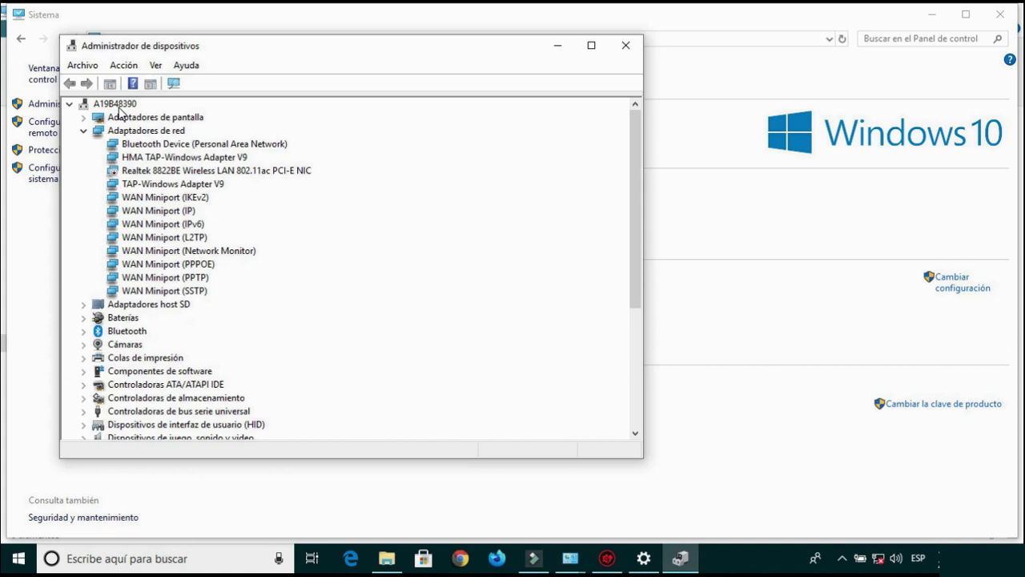
pyautogui.click(84, 131)
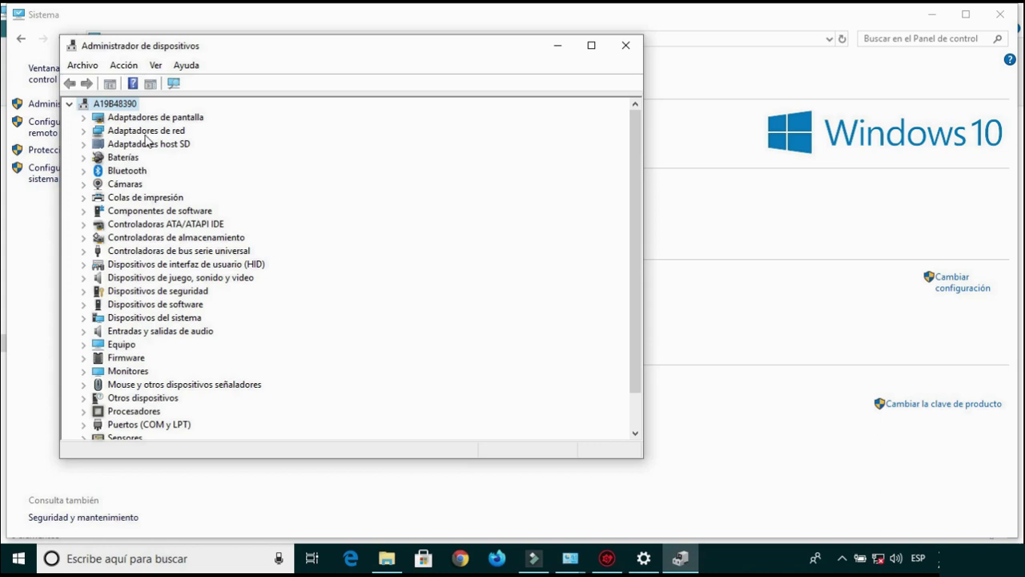
pyautogui.click(84, 131)
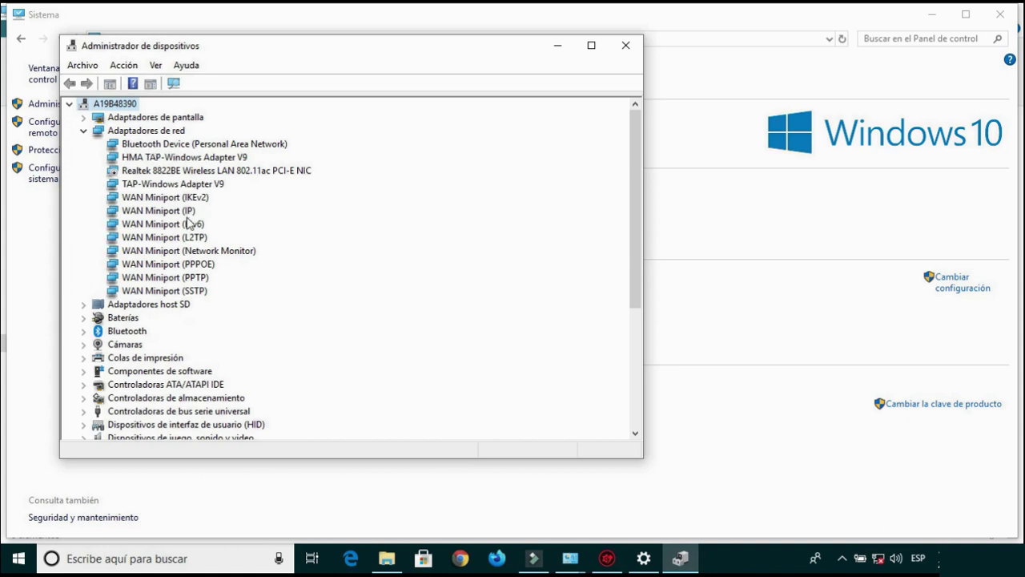
# - Update the Realtek 8822BE Wireless LAN adapter with the driver NIC PCI-E de LAN inalámbrica 802.11ac Realtek 8822BE from the computer's list of available drivers
pyautogui.click(180, 172)
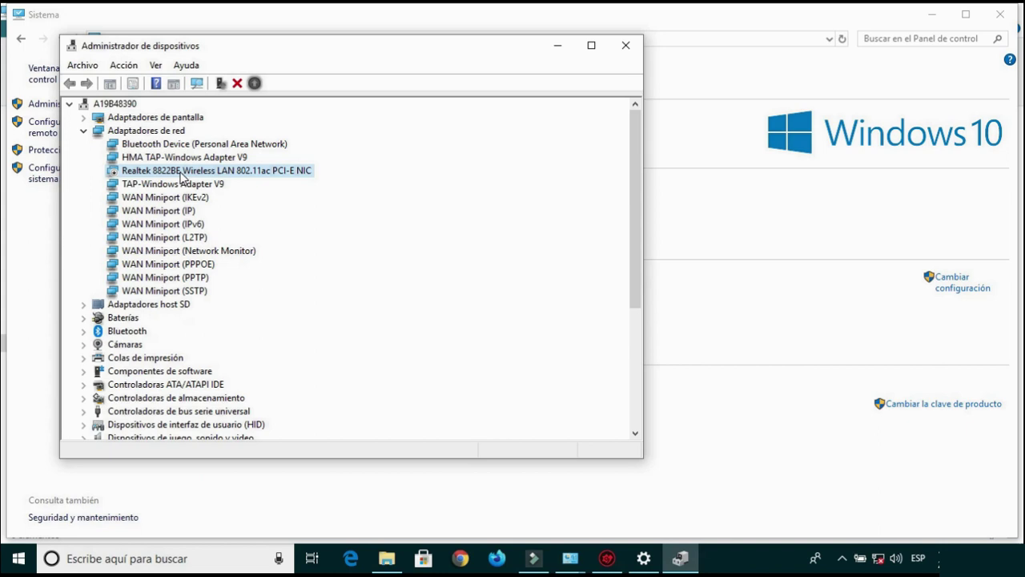
pyautogui.rightClick(181, 177)
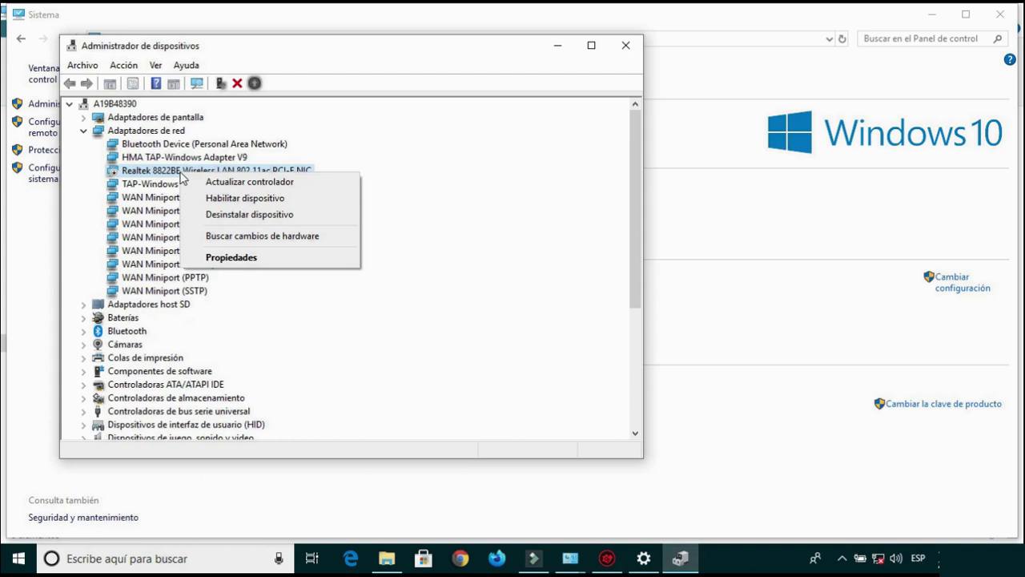
pyautogui.click(273, 183)
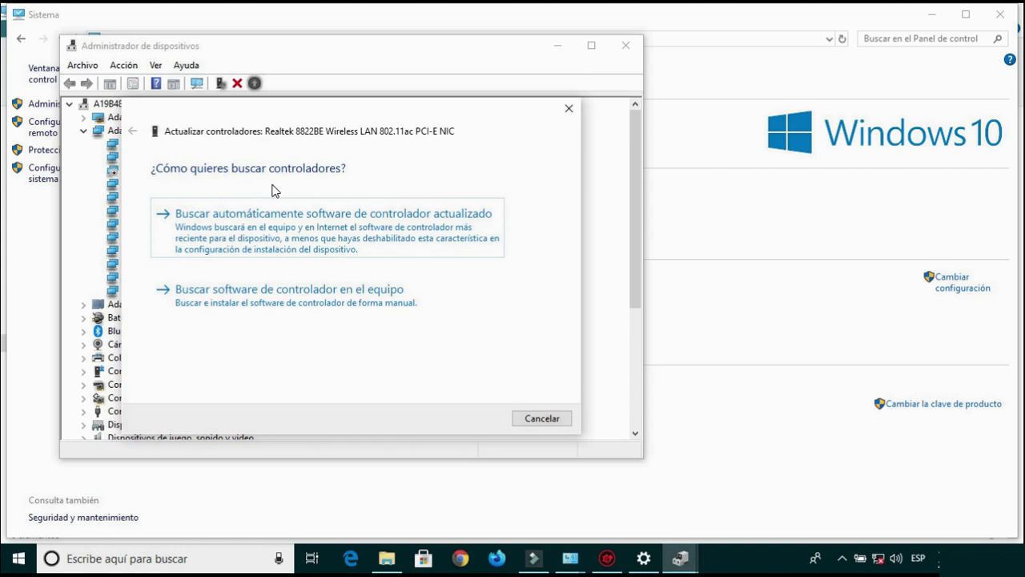
pyautogui.click(292, 309)
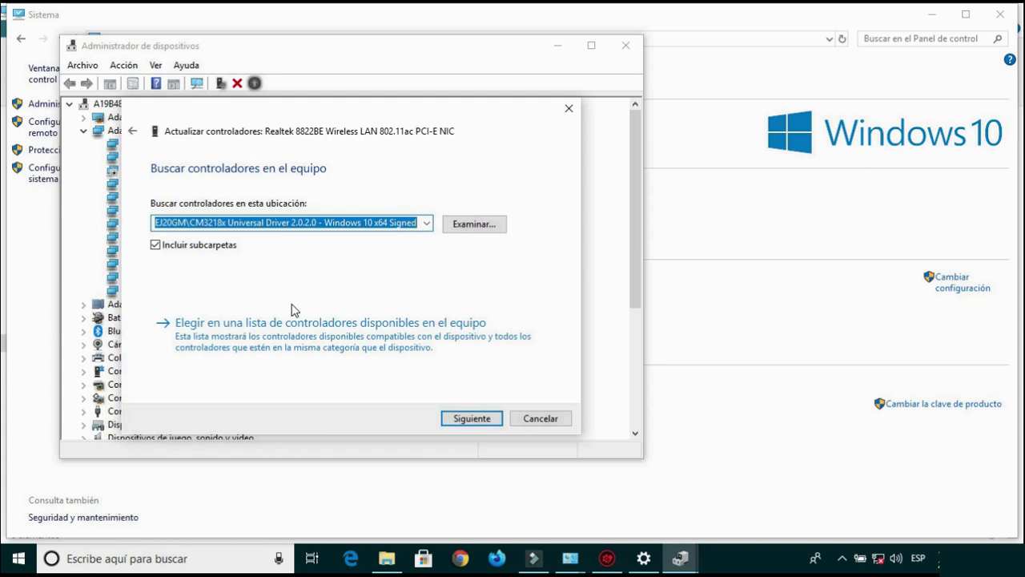
pyautogui.click(272, 326)
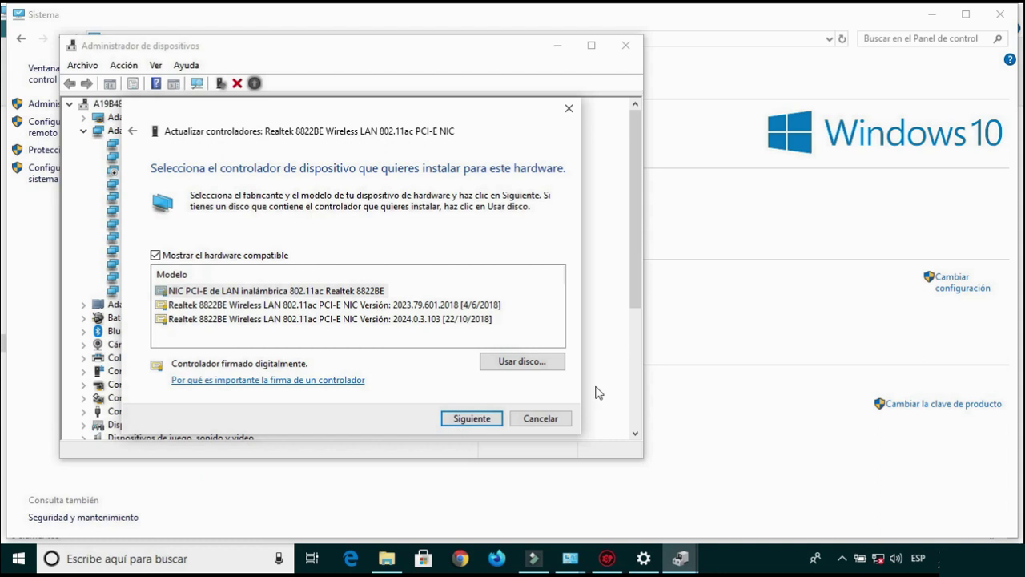
pyautogui.click(498, 418)
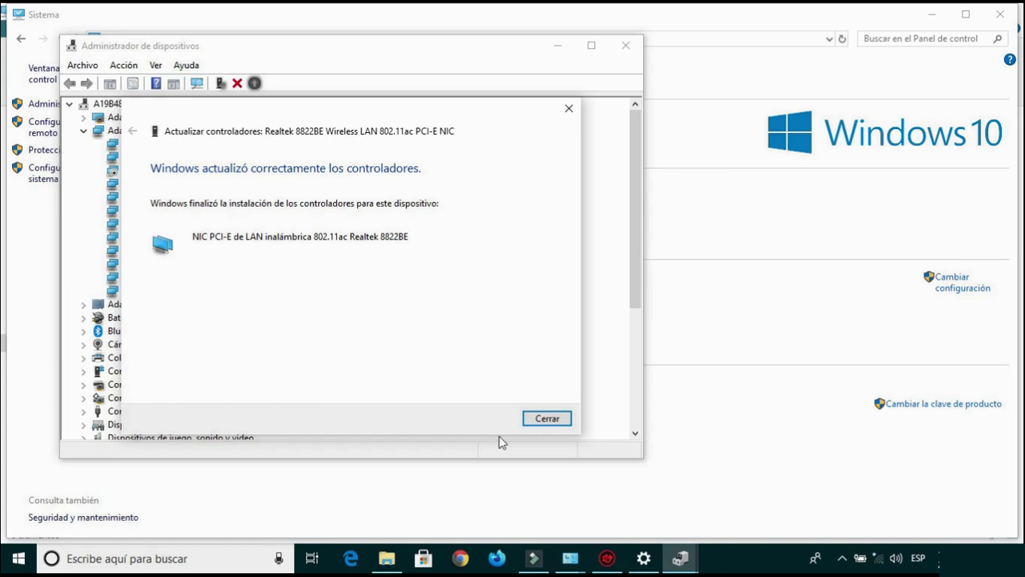
pyautogui.click(535, 422)
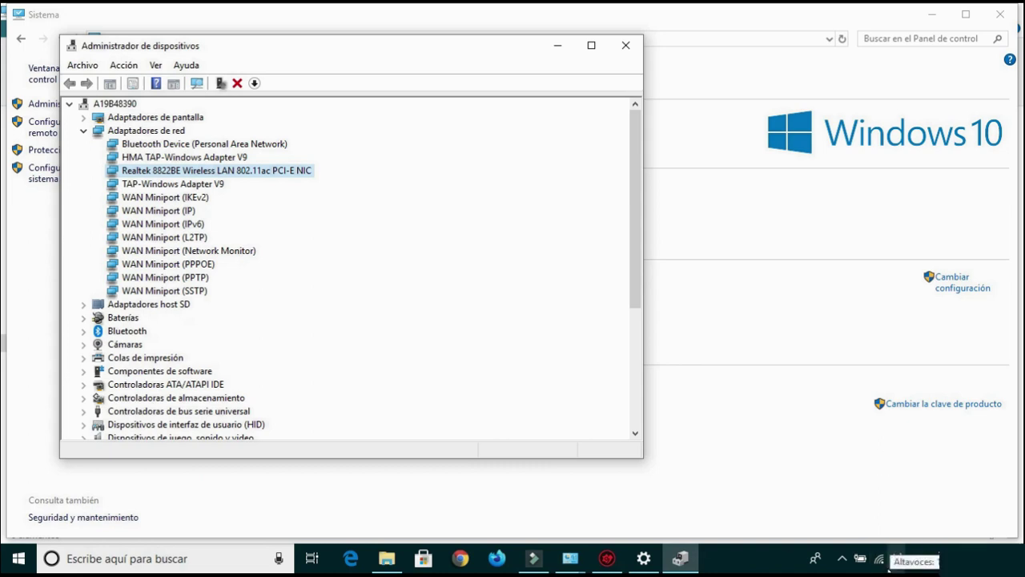
# - Check the Wi-Fi connection and the available networks, and close the network list
pyautogui.click(881, 559)
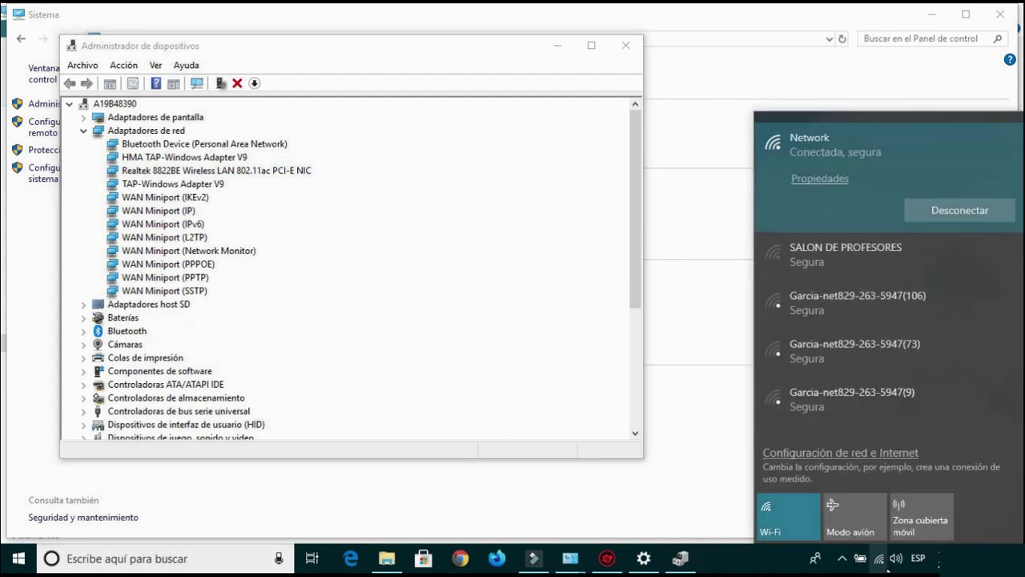
pyautogui.click(887, 568)
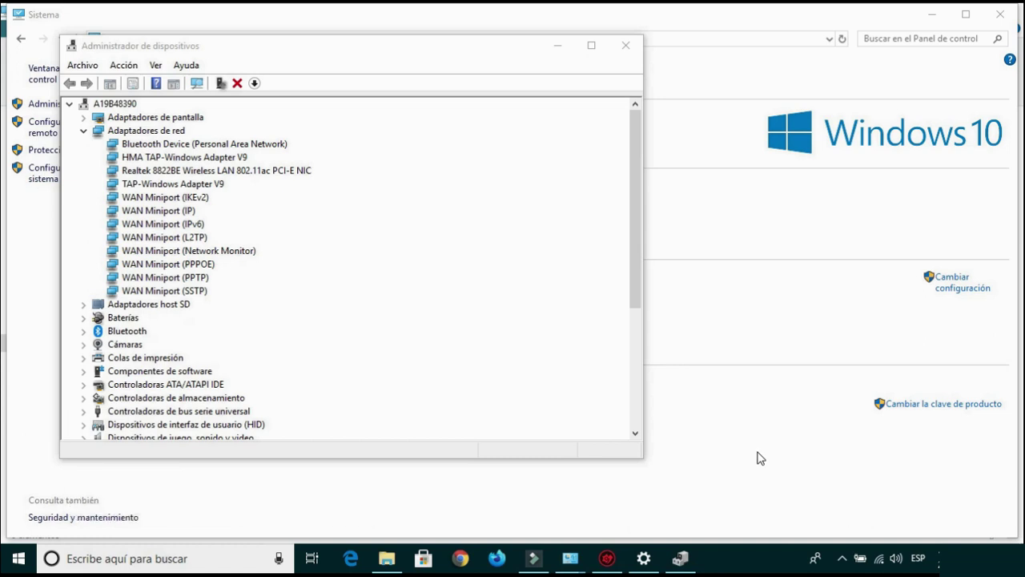
# - Switch to Driver Booster and start a scan of the computer's drivers
pyautogui.click(607, 558)
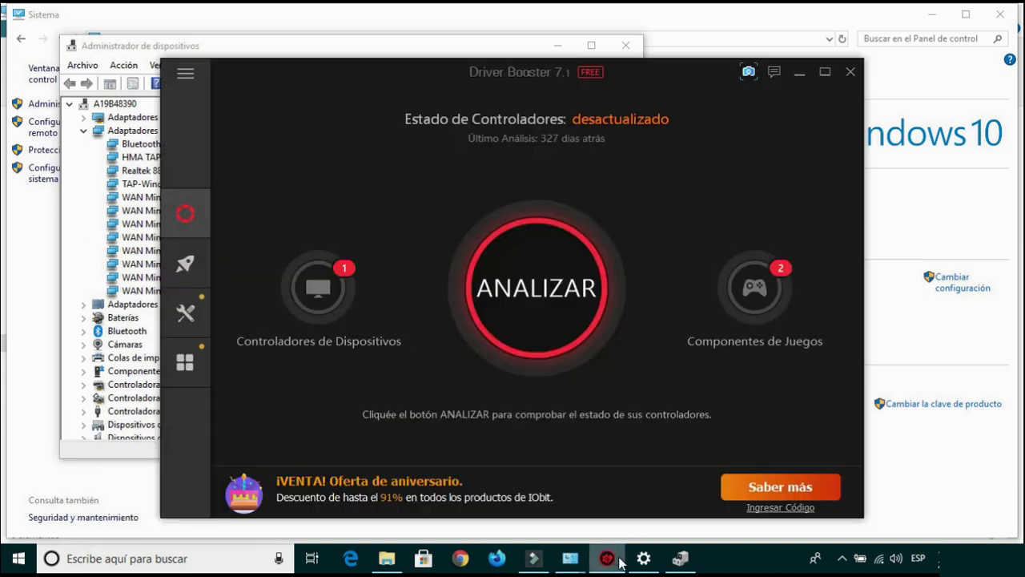
pyautogui.click(520, 234)
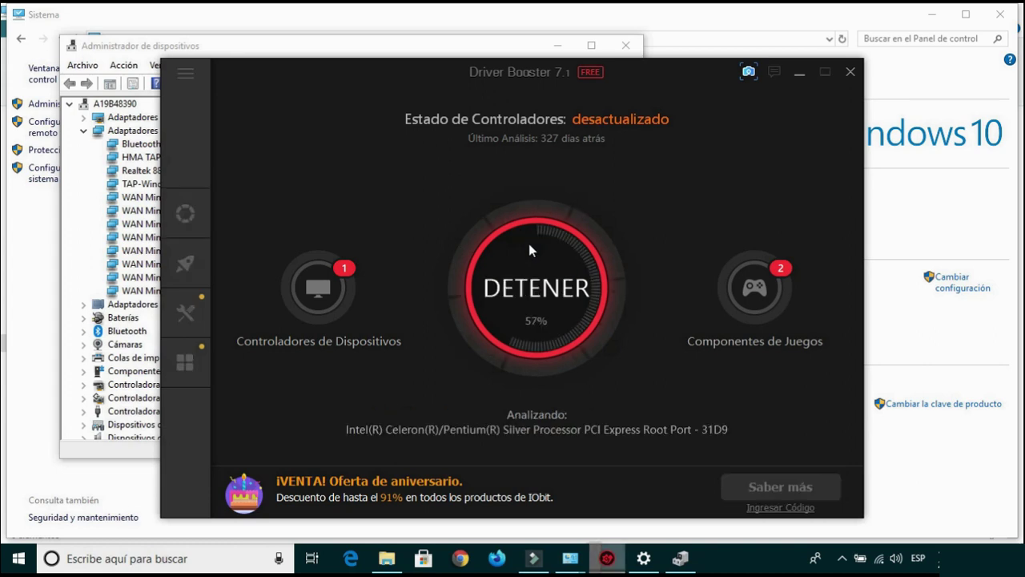